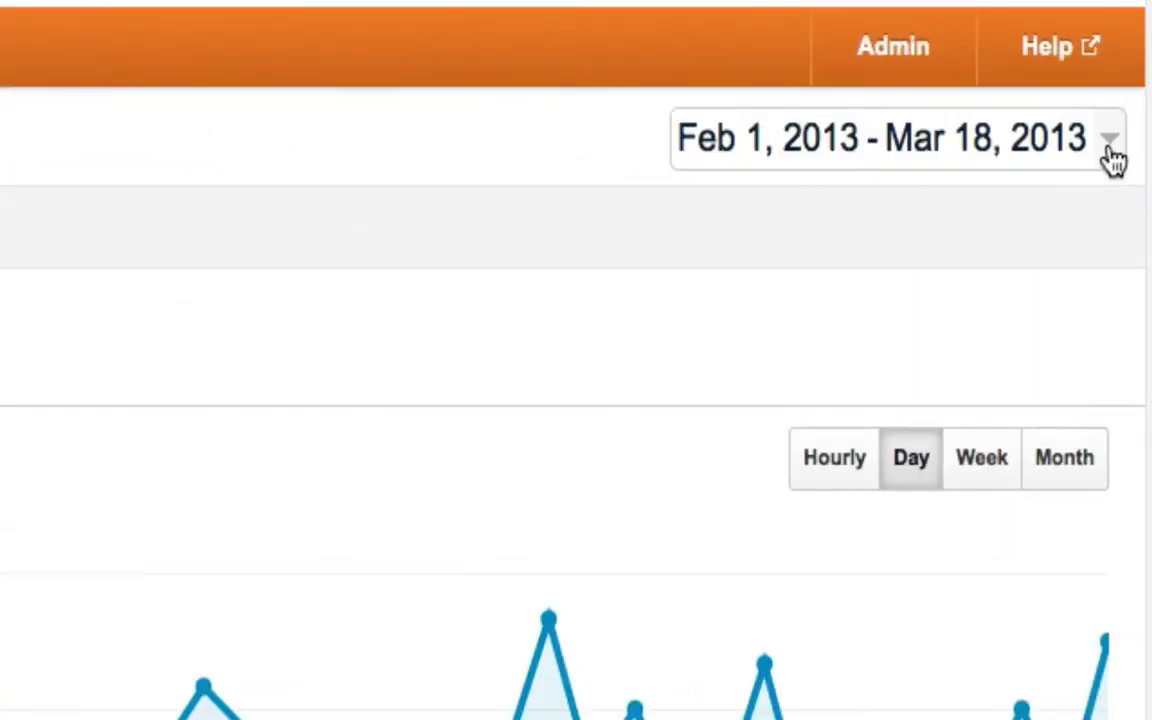
Step: Set the report date range to March 1 – March 18, 2013
{"action": "left_click", "coordinate": [1108, 140]}
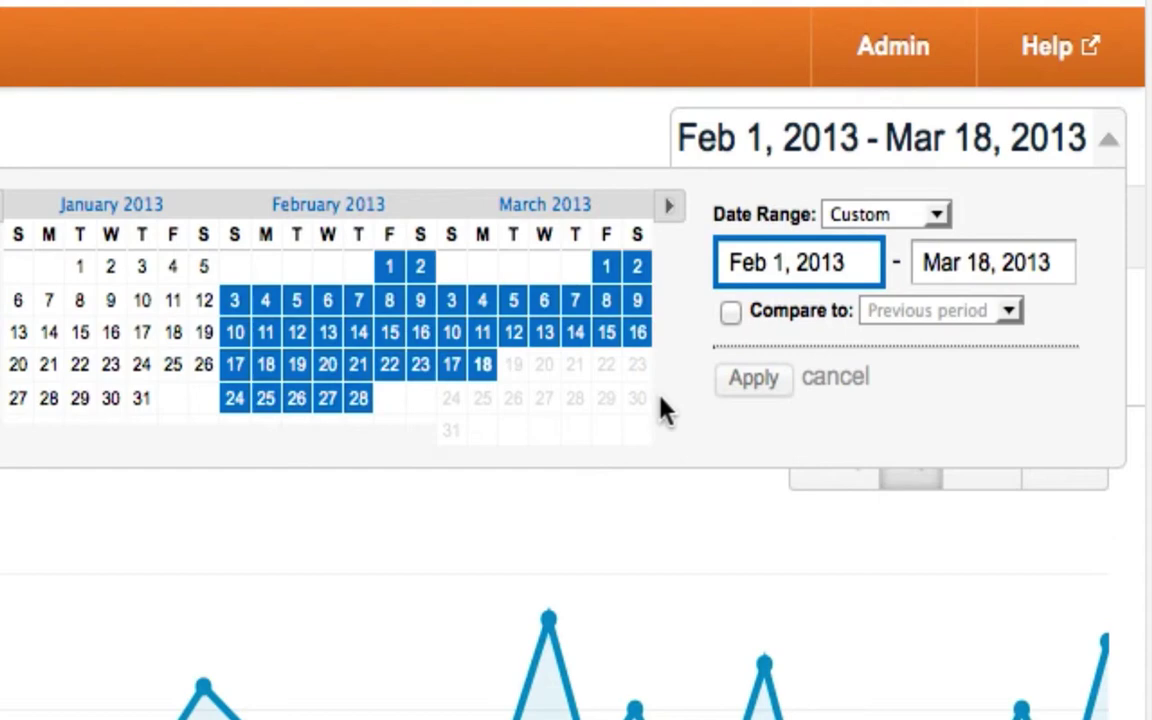
{"action": "left_click", "coordinate": [607, 272]}
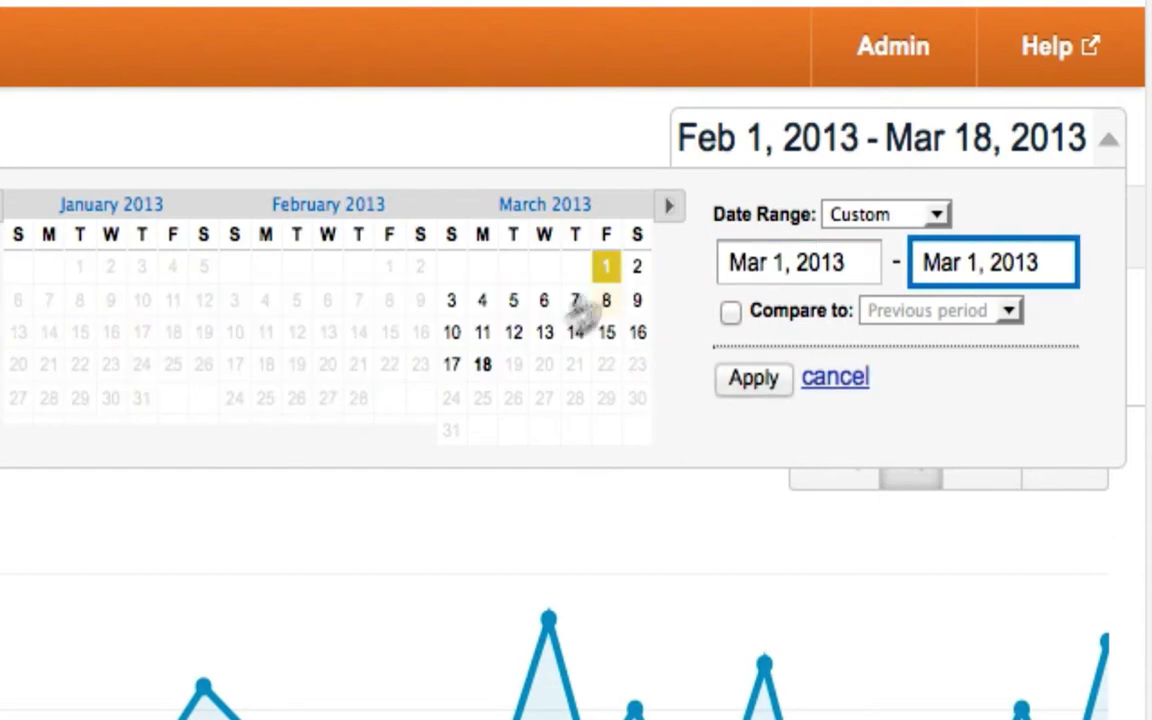
{"action": "left_click", "coordinate": [482, 365]}
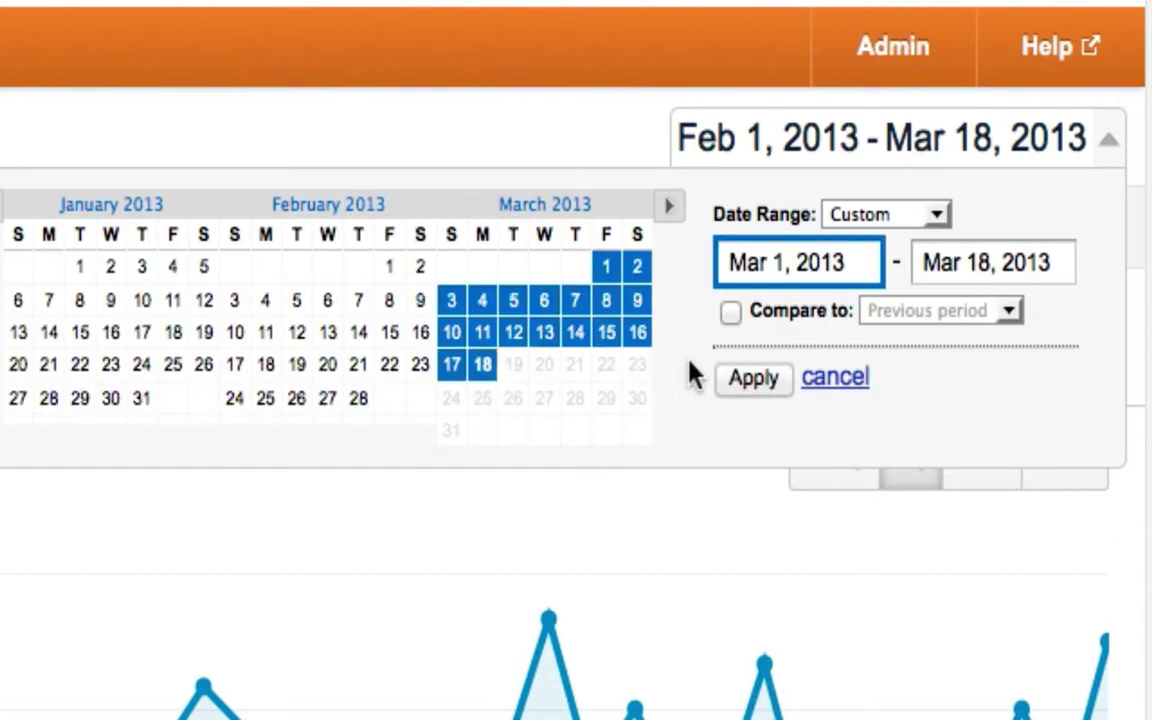
{"action": "left_click", "coordinate": [750, 379]}
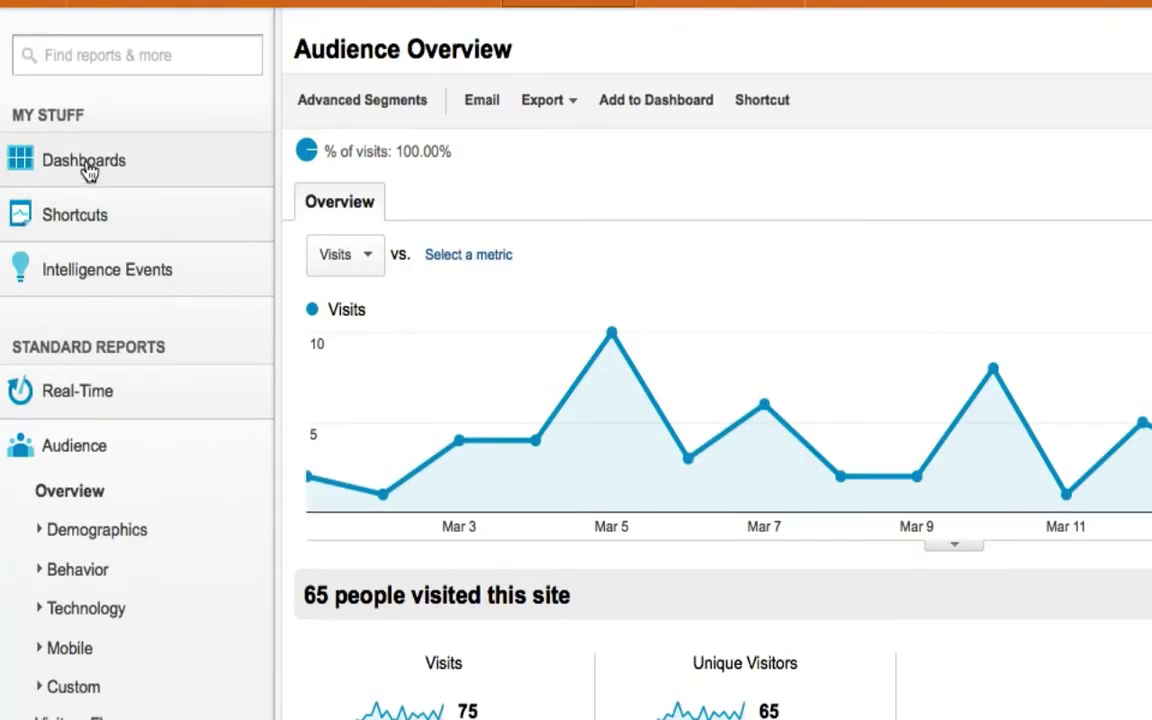
Step: Open My Dashboard from the Dashboards list and scroll through its visitor and browser widgets
{"action": "left_click", "coordinate": [88, 170]}
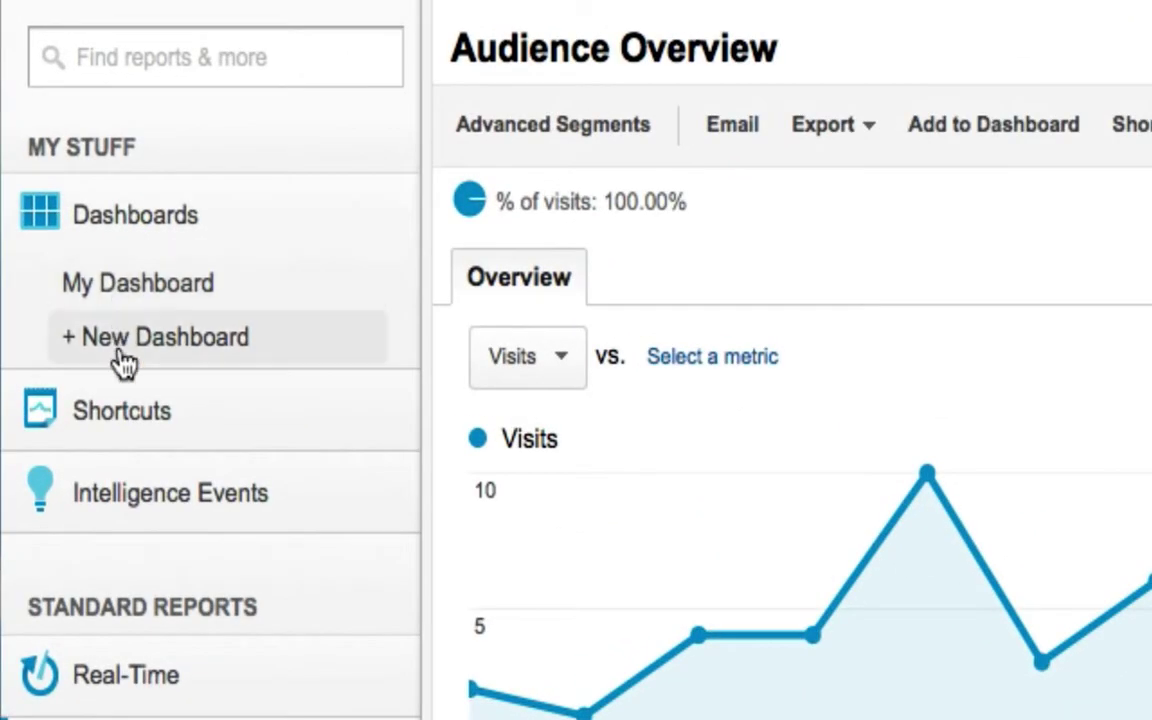
{"action": "left_click", "coordinate": [145, 285]}
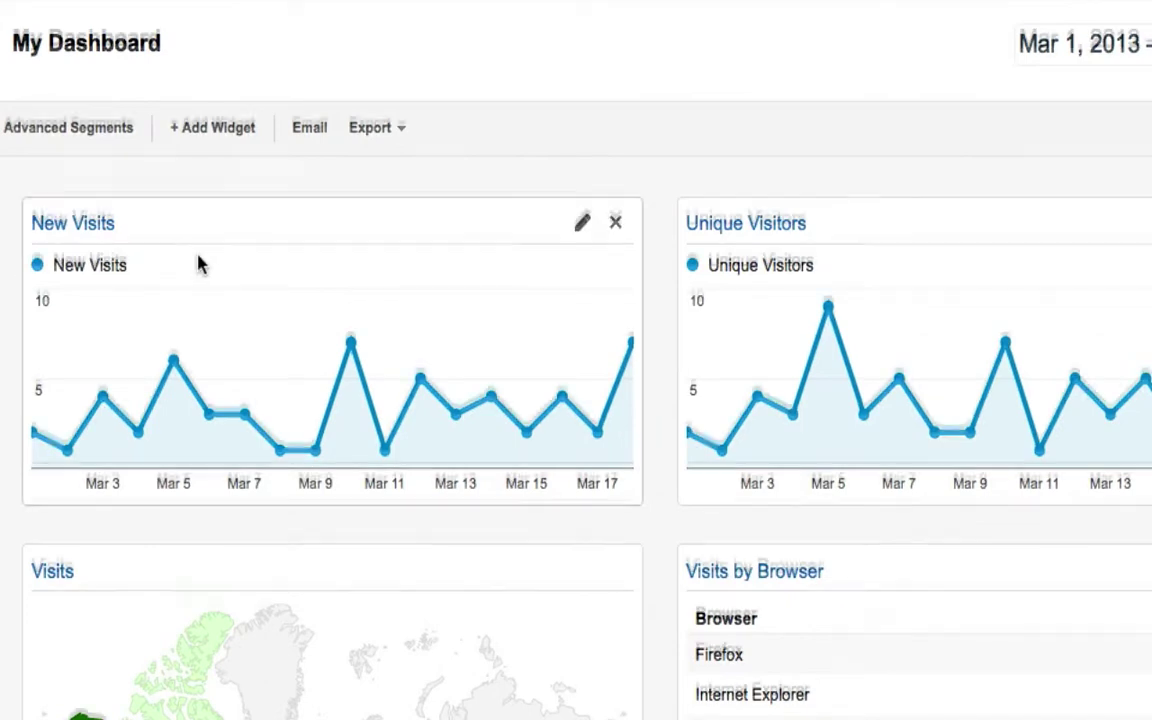
{"action": "scroll", "coordinate": [190, 259], "scroll_direction": "down", "scroll_amount": 1}
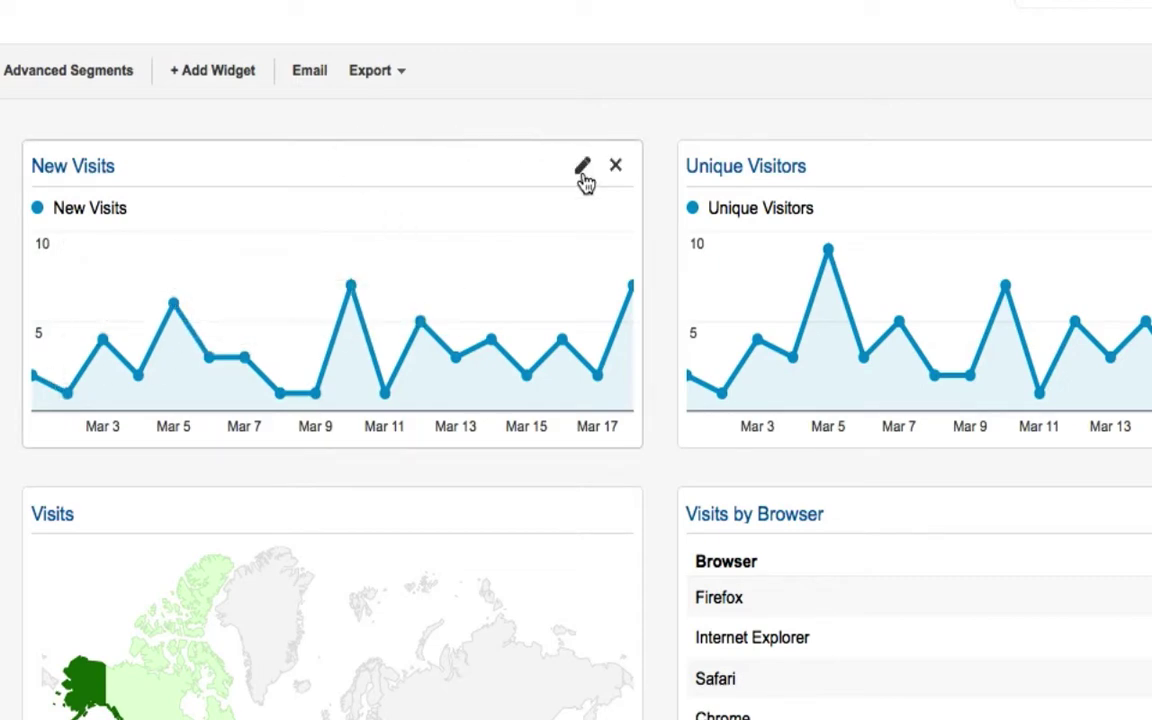
{"action": "scroll", "coordinate": [585, 180], "scroll_direction": "down", "scroll_amount": 1}
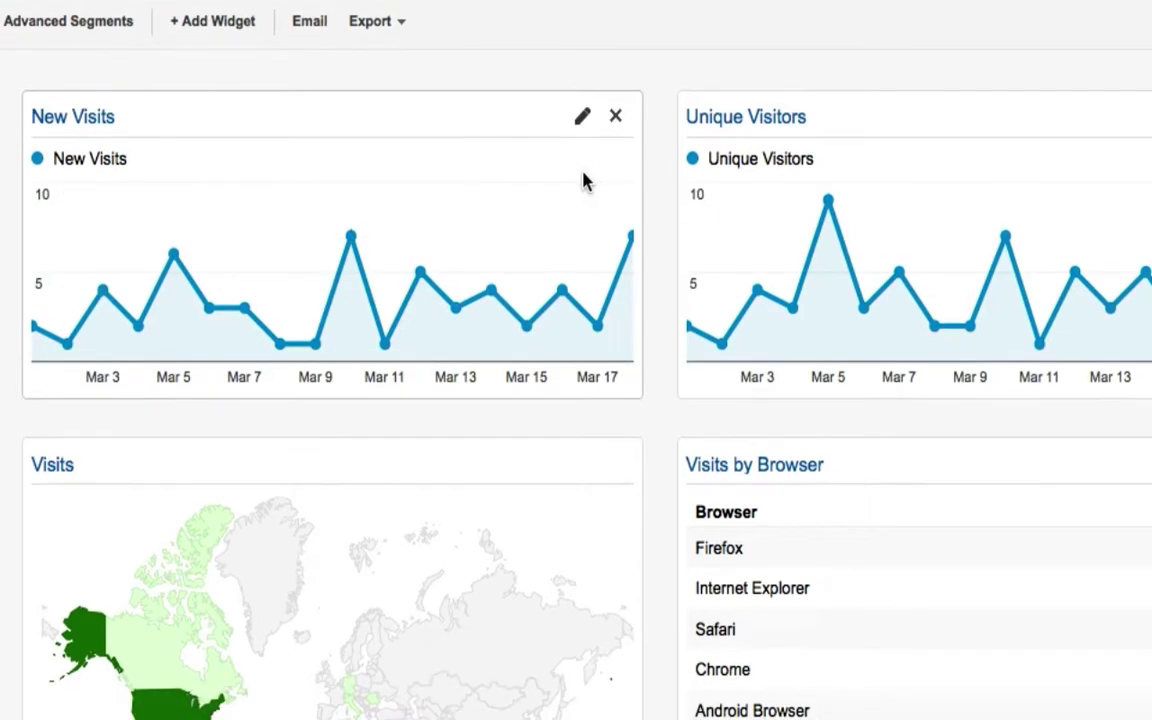
{"action": "mouse_move", "coordinate": [350, 287]}
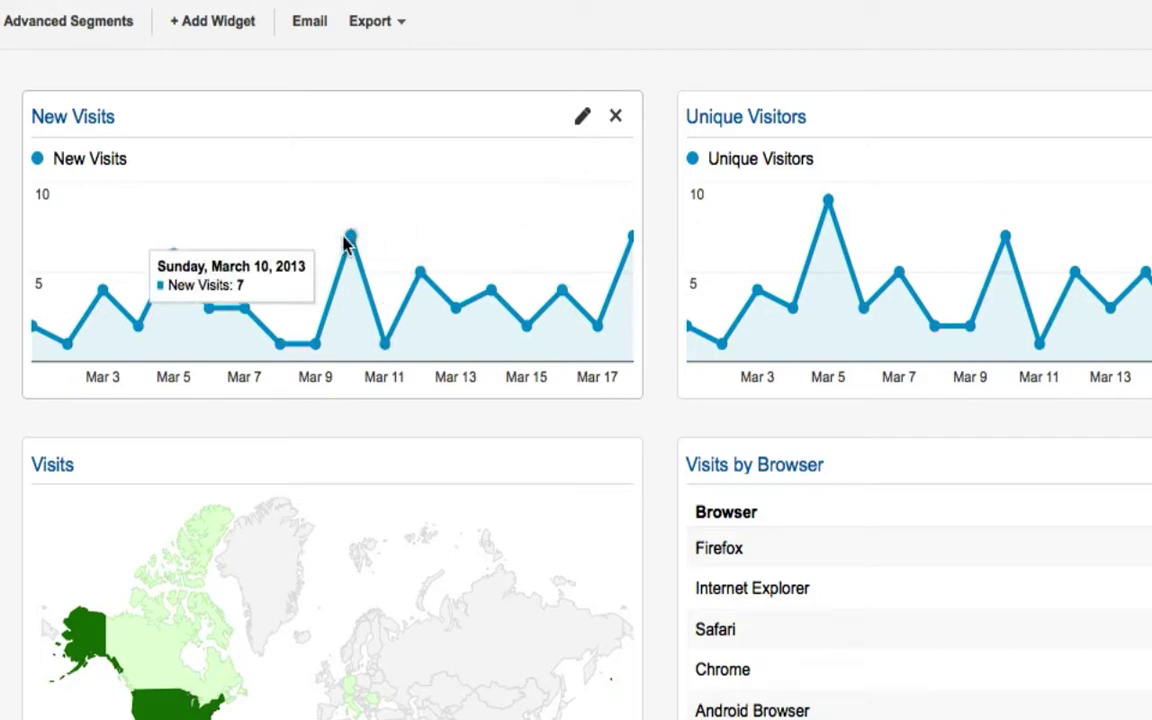
{"action": "scroll", "coordinate": [348, 243], "scroll_direction": "up", "scroll_amount": 1}
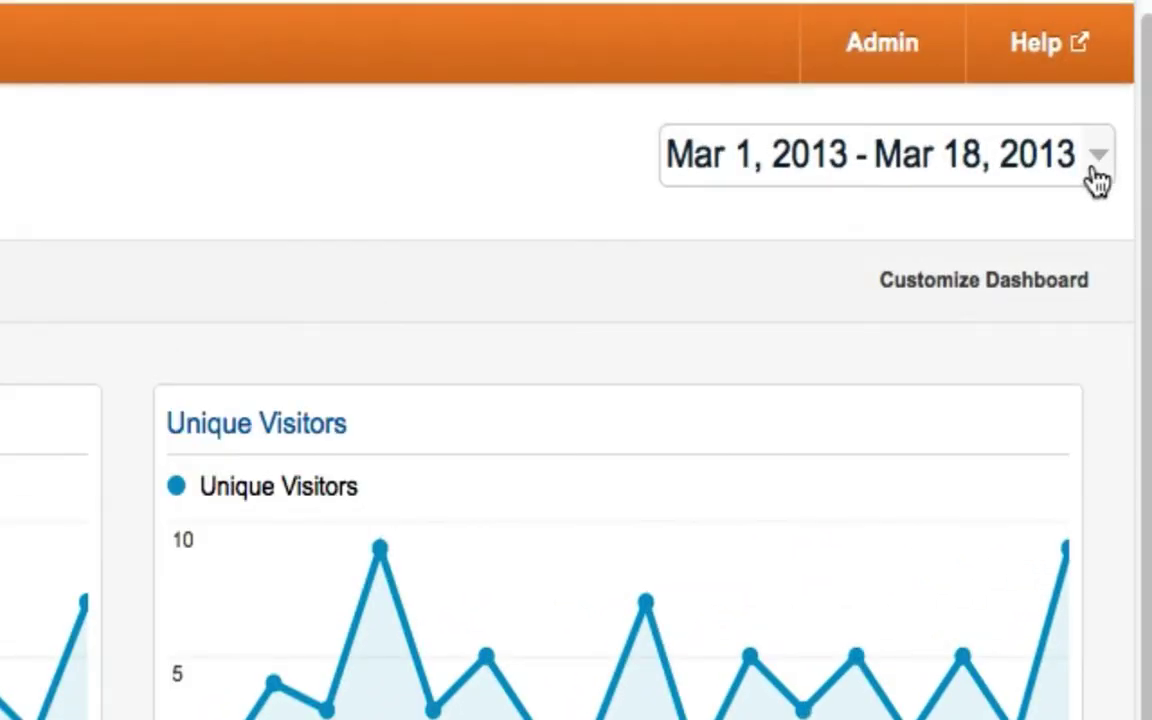
Step: Set the dashboard date range to the single day March 18, 2013
{"action": "left_click", "coordinate": [1097, 158]}
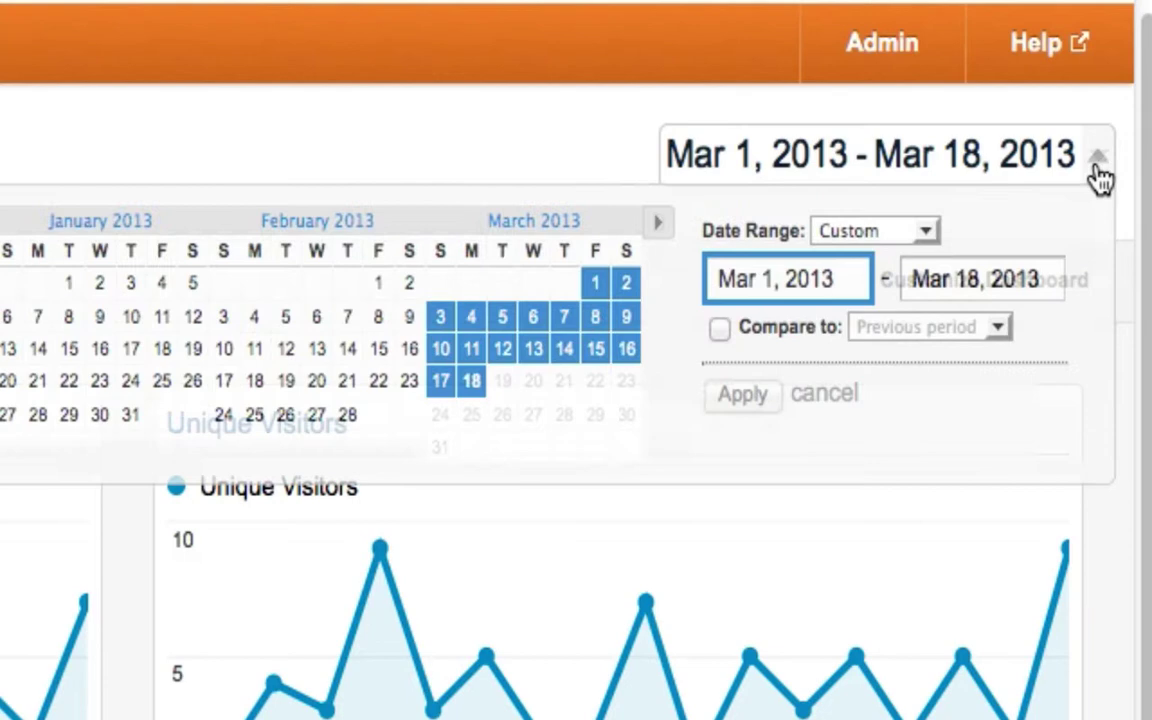
{"action": "left_click", "coordinate": [480, 390]}
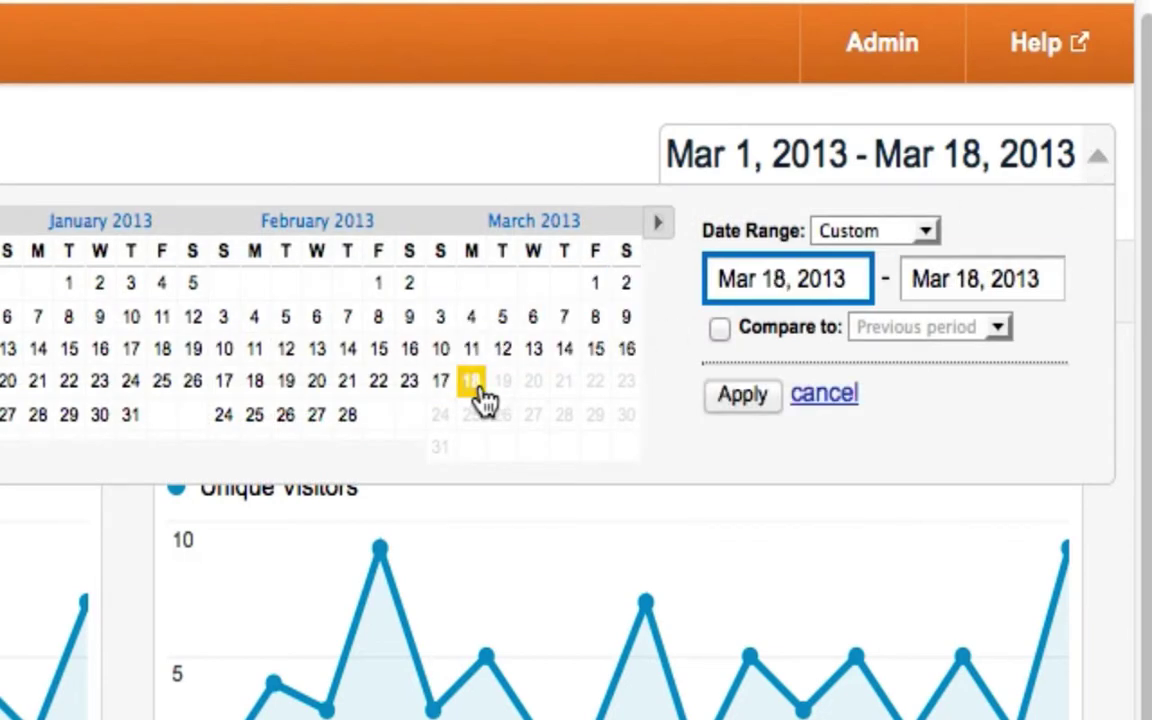
{"action": "left_click", "coordinate": [742, 394]}
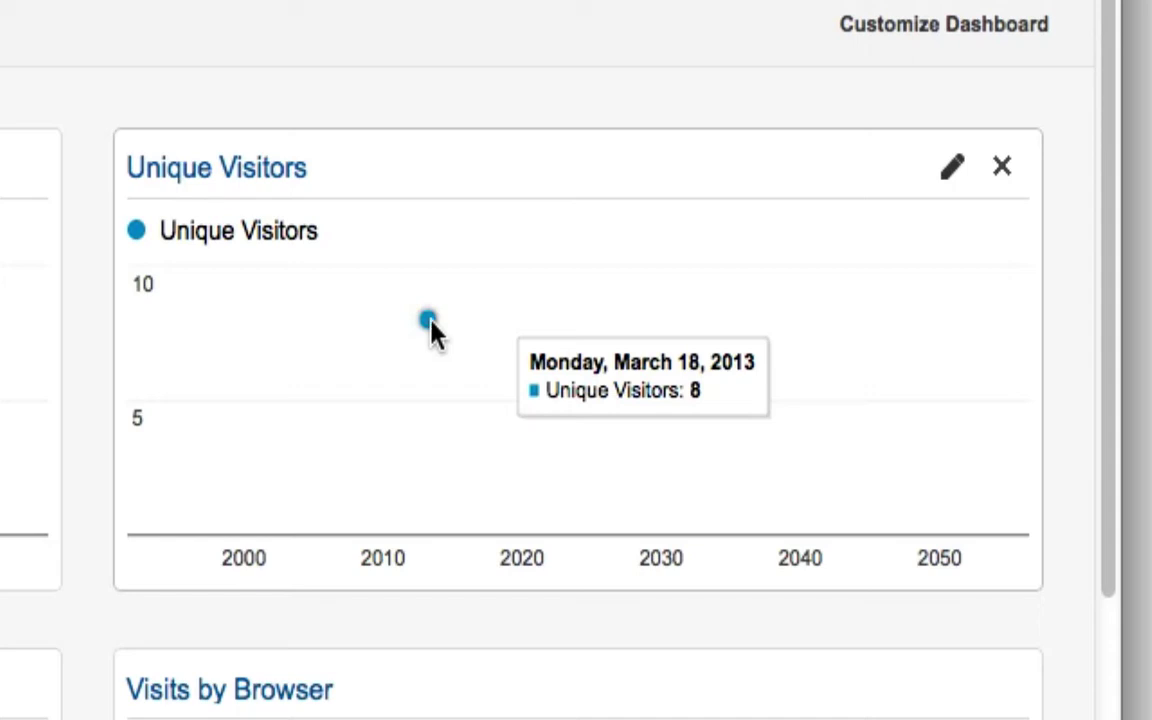
{"action": "mouse_move", "coordinate": [427, 319]}
{"action": "left_click_drag", "start_coordinate": [156, 230], "coordinate": [172, 230]}
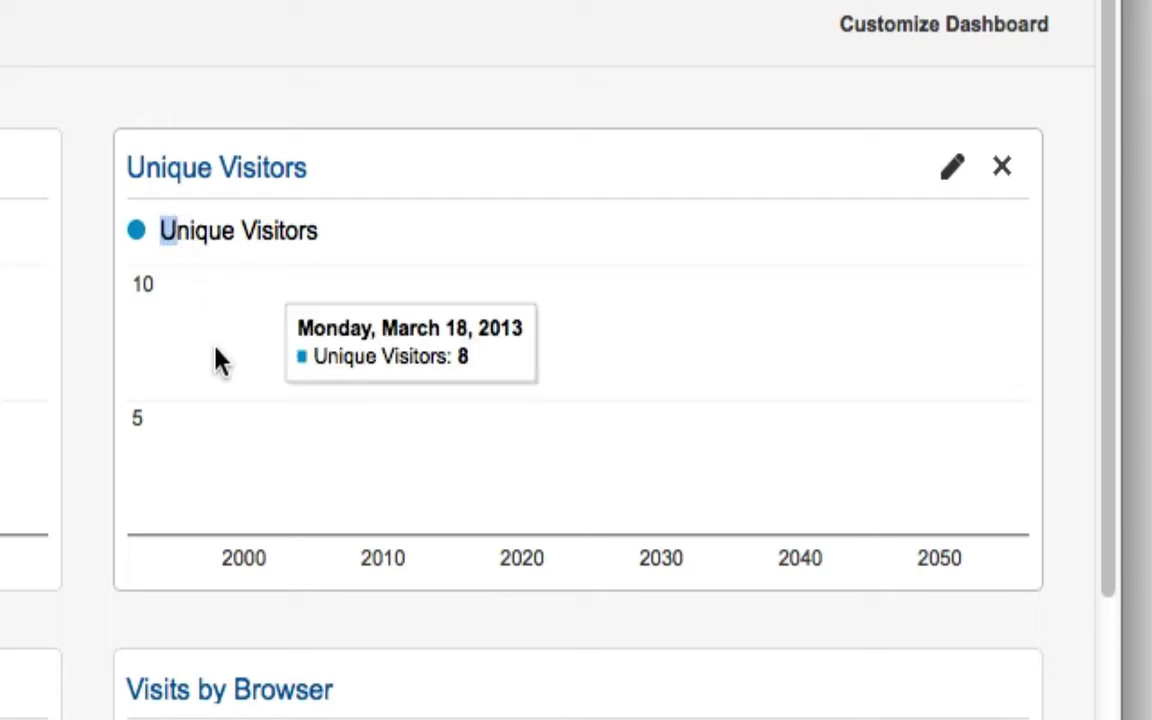
{"action": "left_click", "coordinate": [176, 250]}
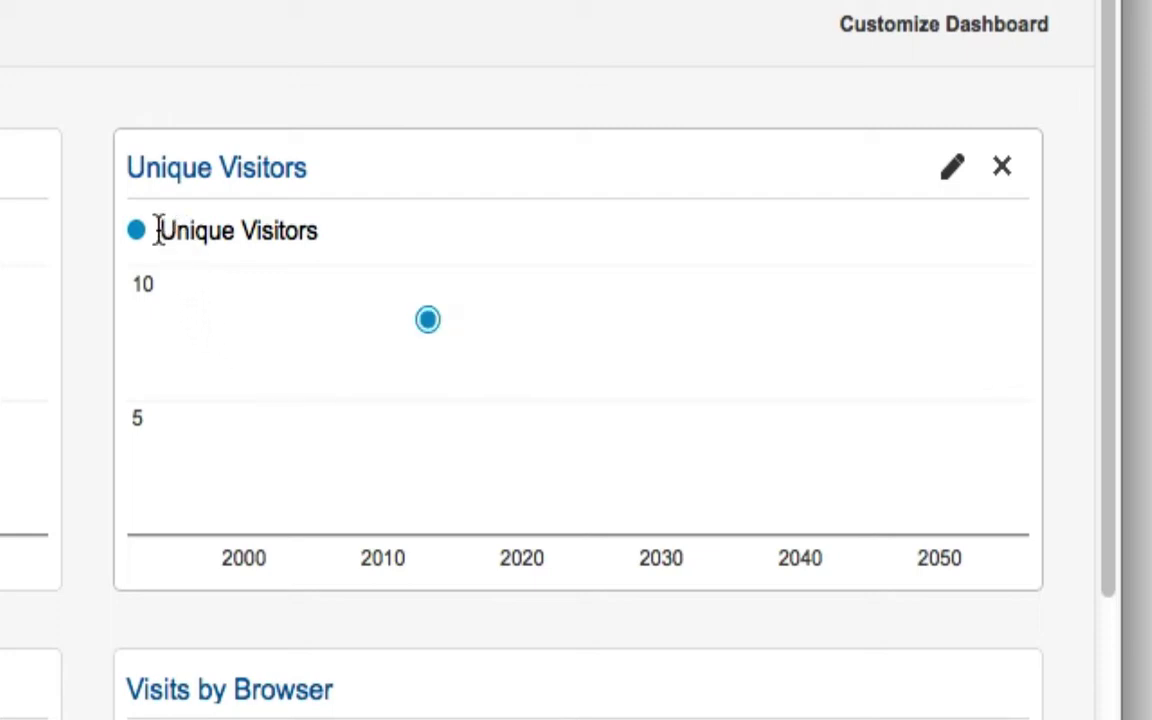
{"action": "left_click_drag", "start_coordinate": [157, 230], "coordinate": [314, 224]}
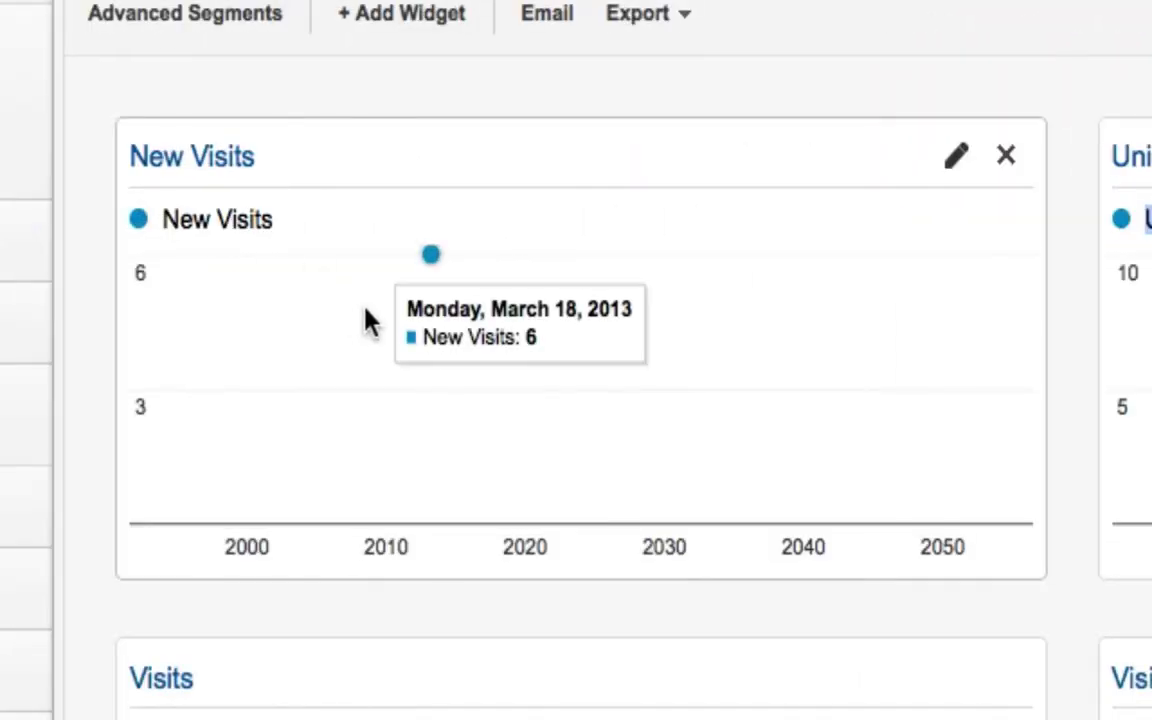
{"action": "scroll", "coordinate": [365, 320], "scroll_direction": "down", "scroll_amount": 5}
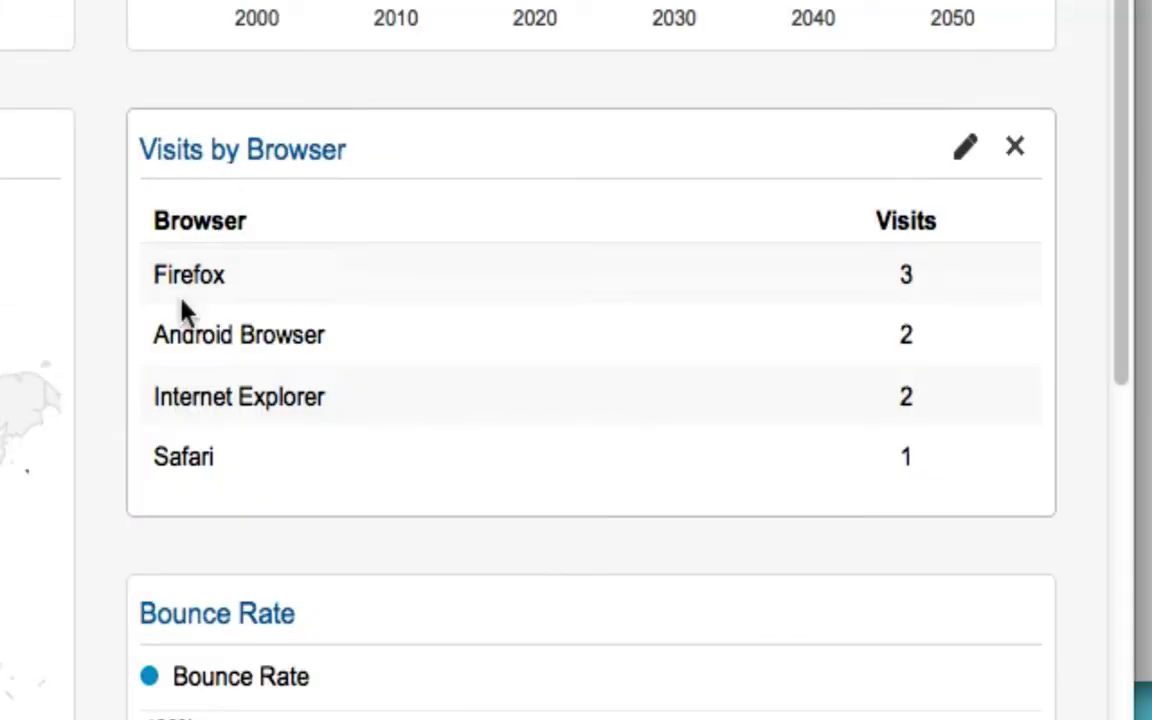
{"action": "scroll", "coordinate": [180, 309], "scroll_direction": "down", "scroll_amount": 1}
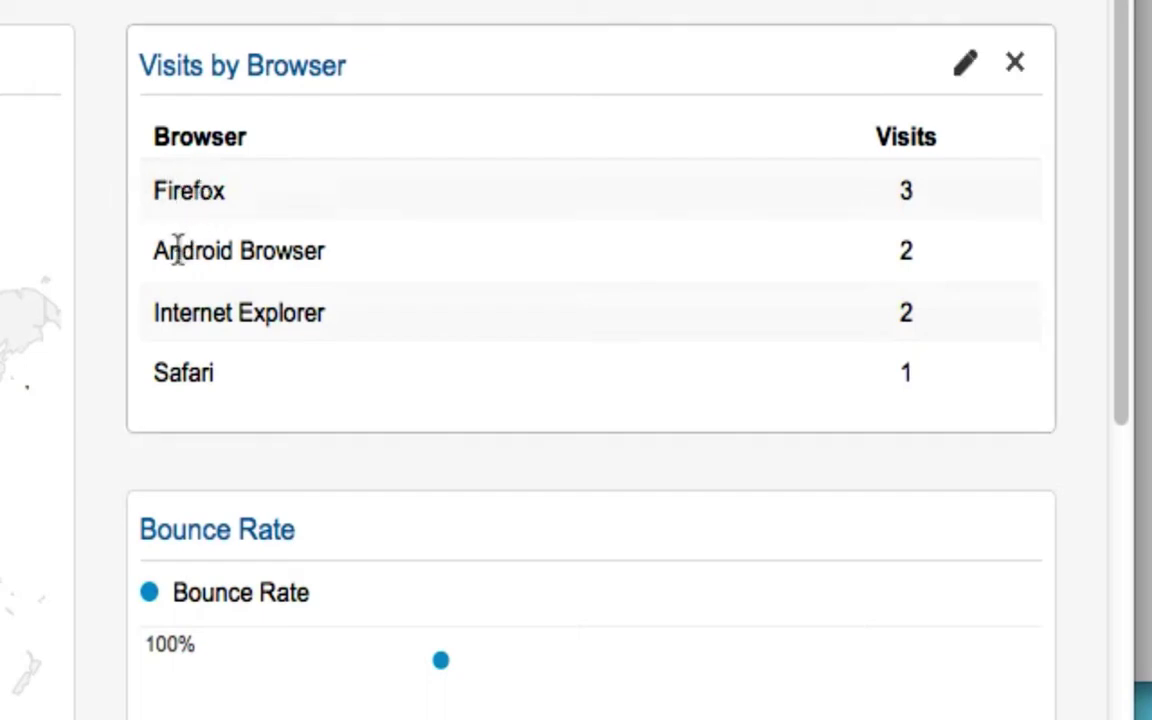
{"action": "mouse_move", "coordinate": [153, 250]}
{"action": "left_mouse_down"}
{"action": "mouse_move", "coordinate": [318, 232]}
{"action": "mouse_move", "coordinate": [340, 245]}
{"action": "left_mouse_up"}
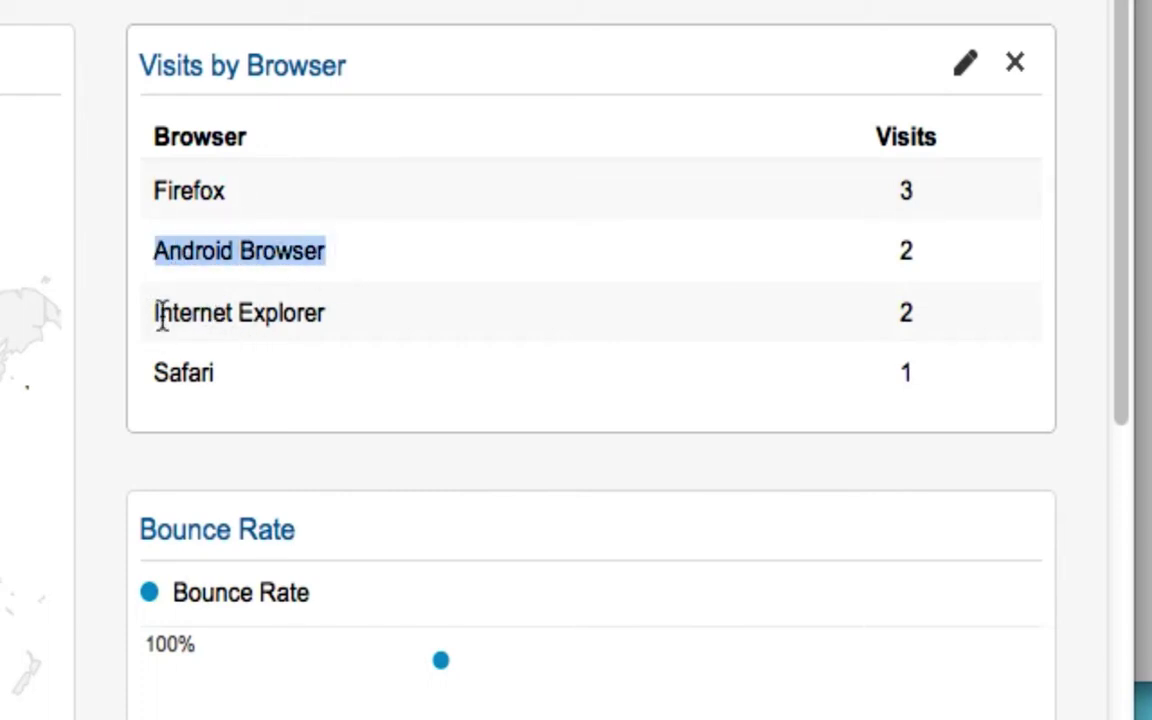
{"action": "left_click_drag", "start_coordinate": [154, 313], "coordinate": [360, 320]}
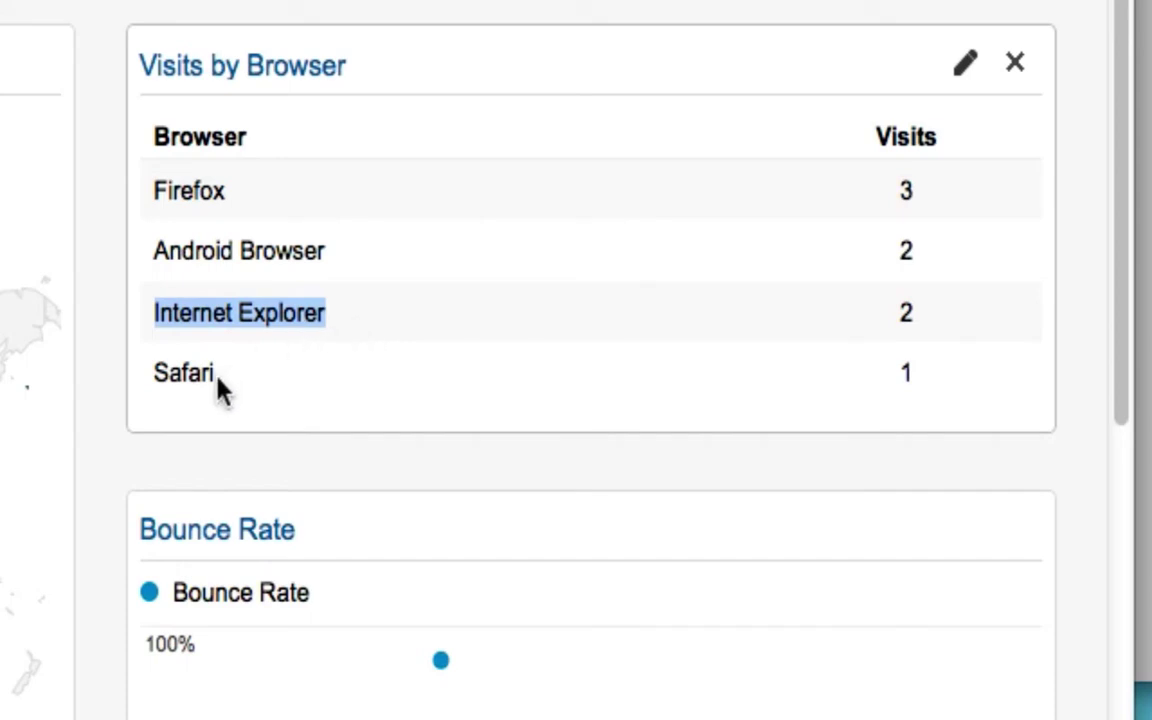
{"action": "left_click_drag", "start_coordinate": [218, 376], "coordinate": [155, 374]}
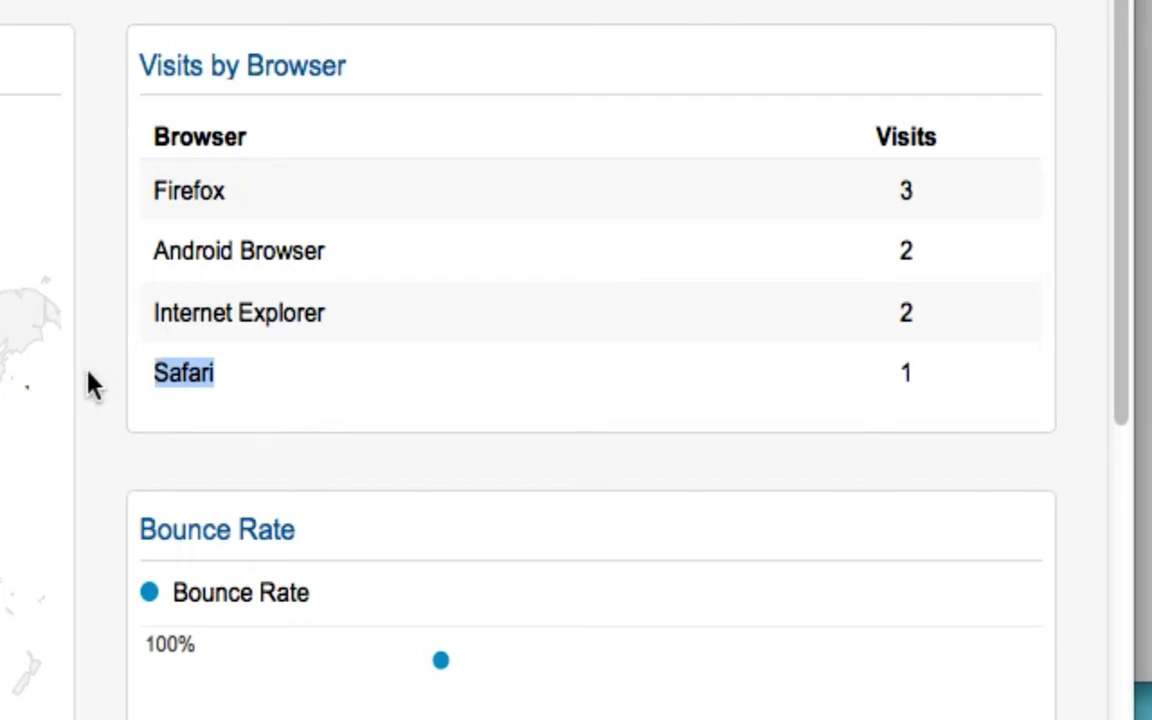
{"action": "scroll", "coordinate": [88, 386], "scroll_direction": "down", "scroll_amount": 3}
{"action": "scroll", "coordinate": [90, 385], "scroll_direction": "down", "scroll_amount": 2}
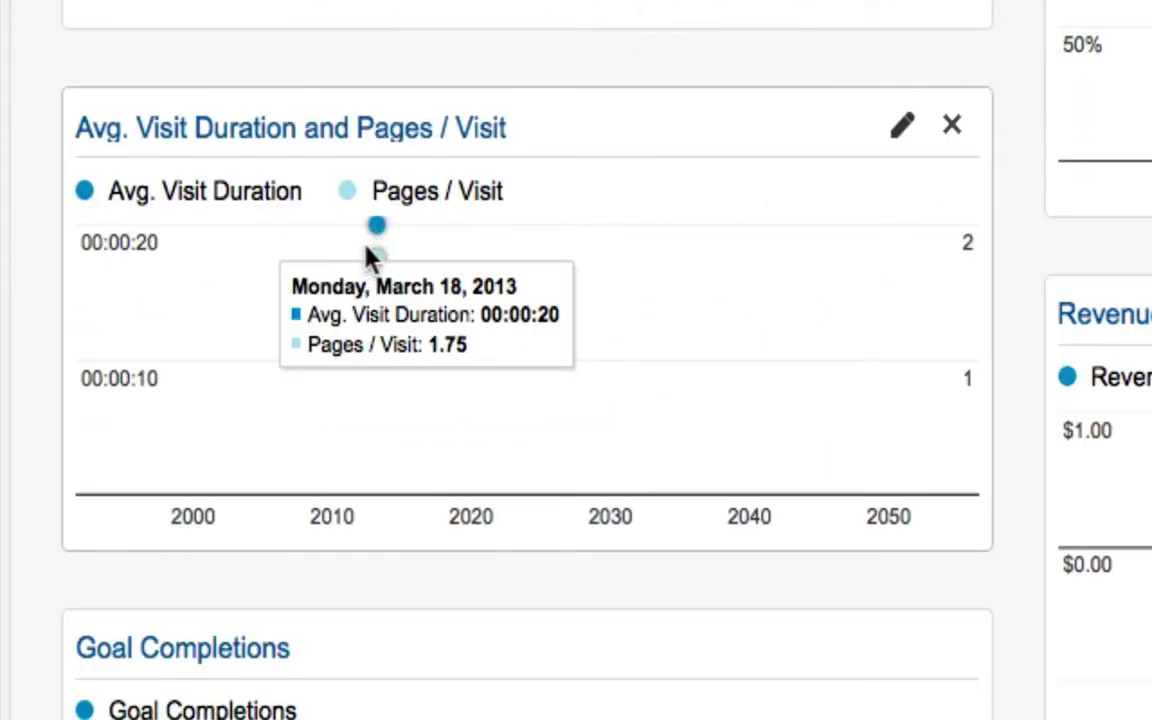
{"action": "scroll", "coordinate": [370, 255], "scroll_direction": "up", "scroll_amount": 4}
{"action": "scroll", "coordinate": [231, 442], "scroll_direction": "down", "scroll_amount": 3}
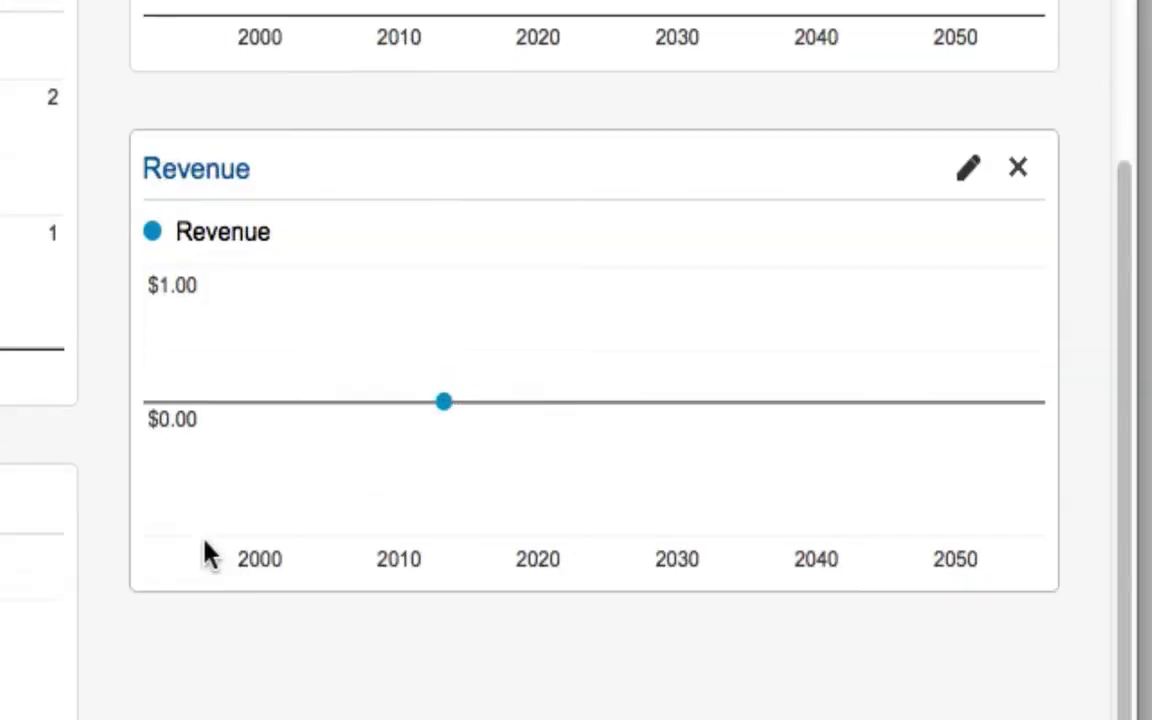
{"action": "scroll", "coordinate": [205, 555], "scroll_direction": "up", "scroll_amount": 5}
{"action": "scroll", "coordinate": [207, 556], "scroll_direction": "up", "scroll_amount": 5}
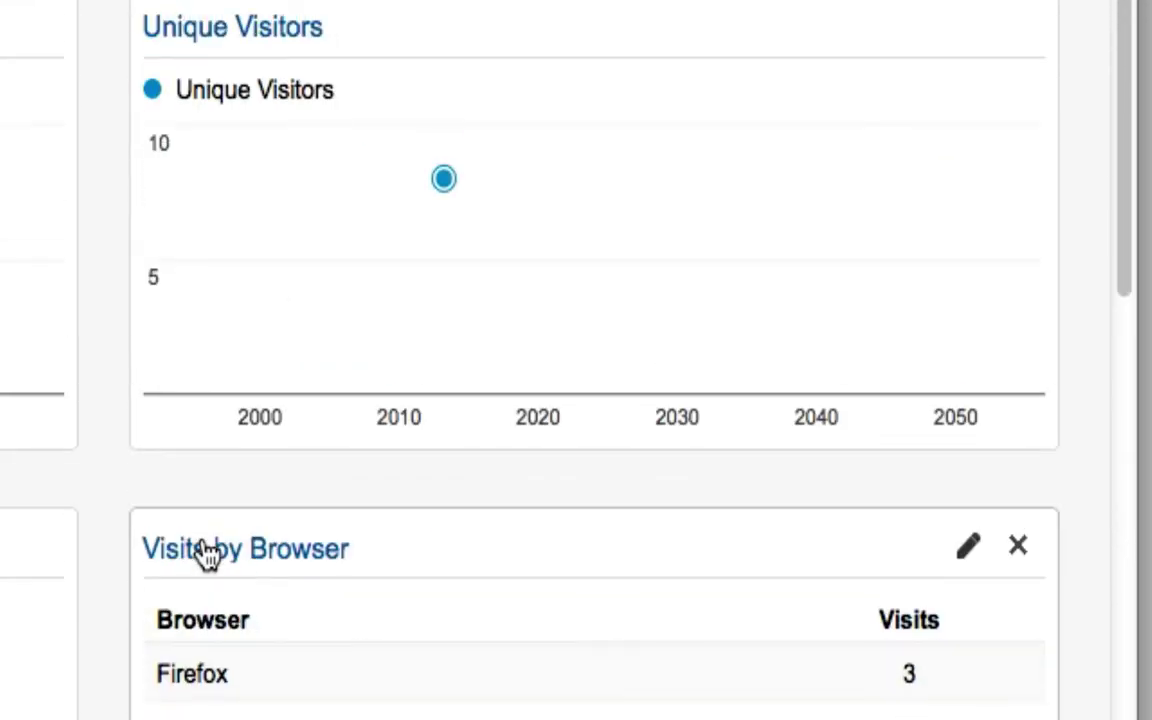